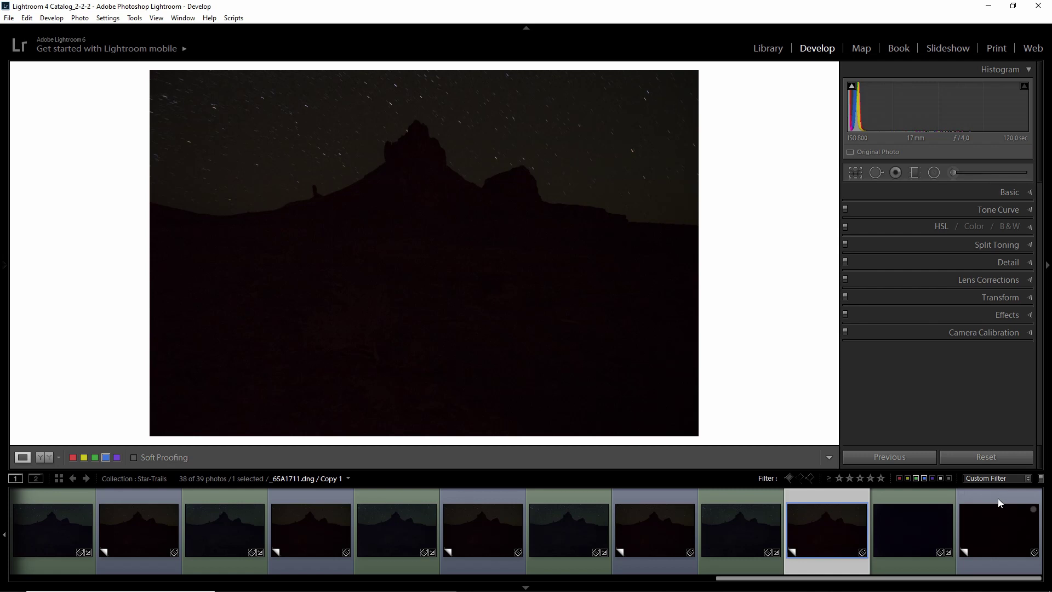
# Compare the neighbouring star-trail frames and move the _65A1710 copy into the selected filmstrip slot.
pyautogui.click(659, 498)
pyautogui.click(476, 496)
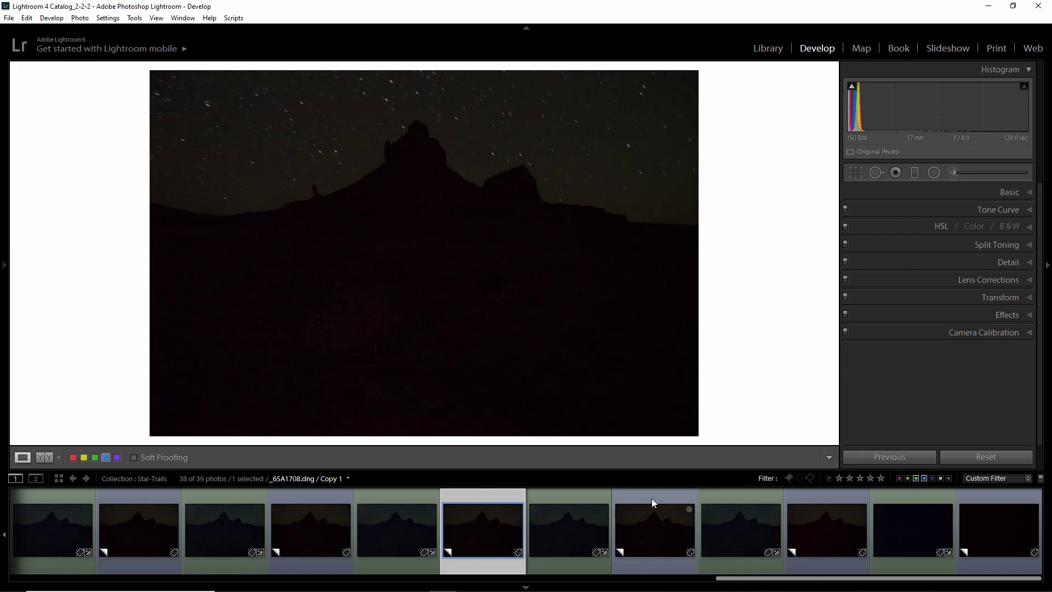
pyautogui.click(649, 496)
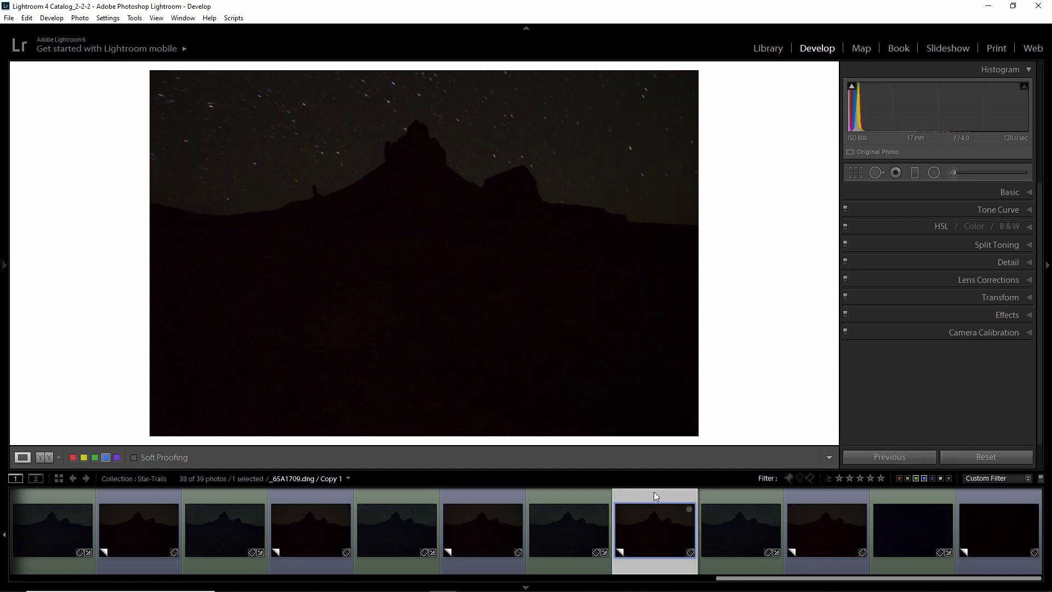
pyautogui.click(498, 495)
pyautogui.click(635, 498)
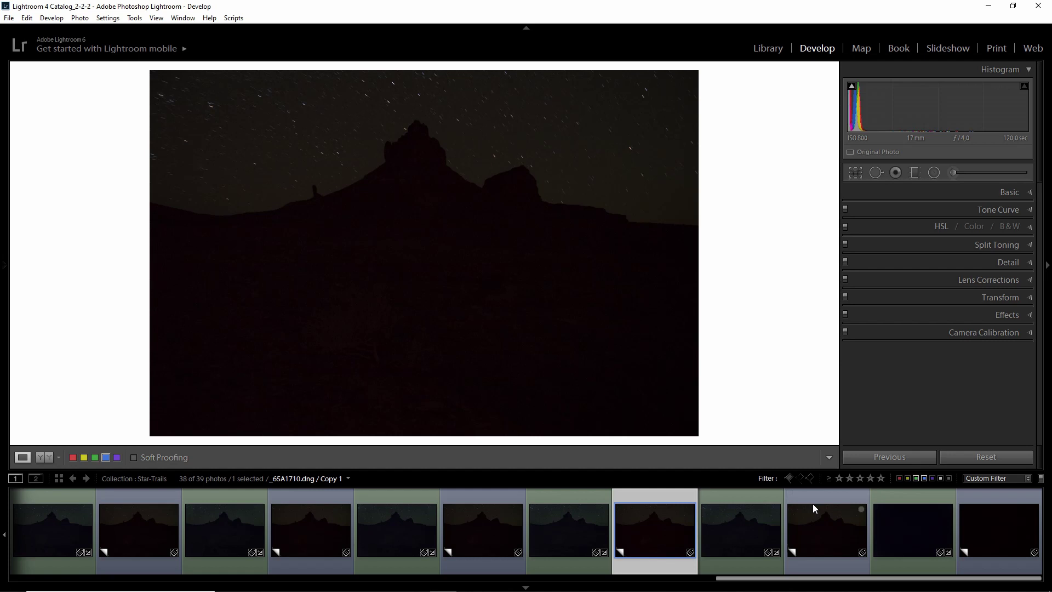
pyautogui.click(814, 501)
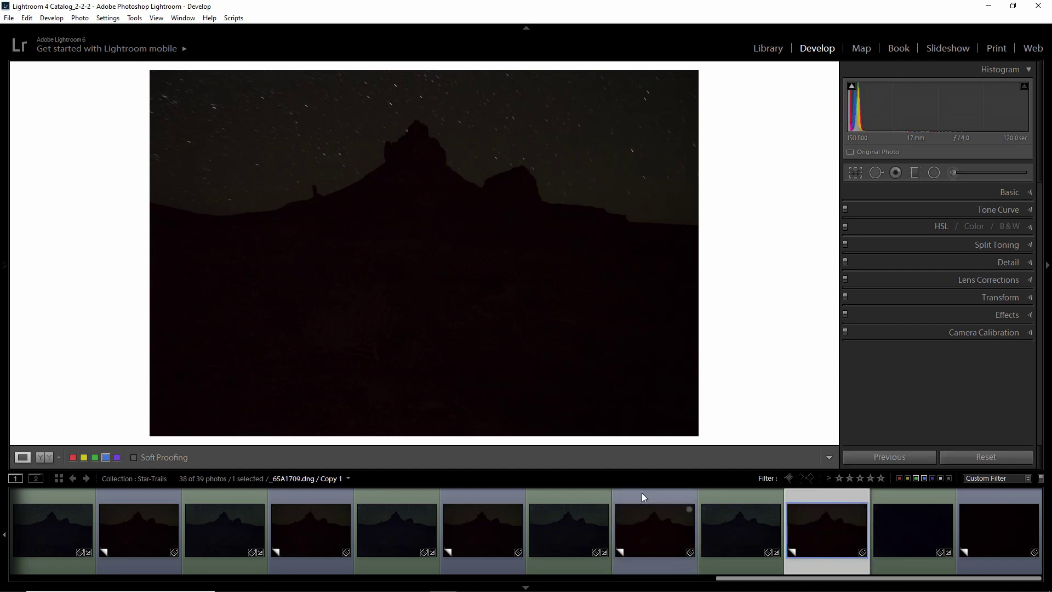
pyautogui.moveTo(642, 493); pyautogui.dragTo(833, 499)
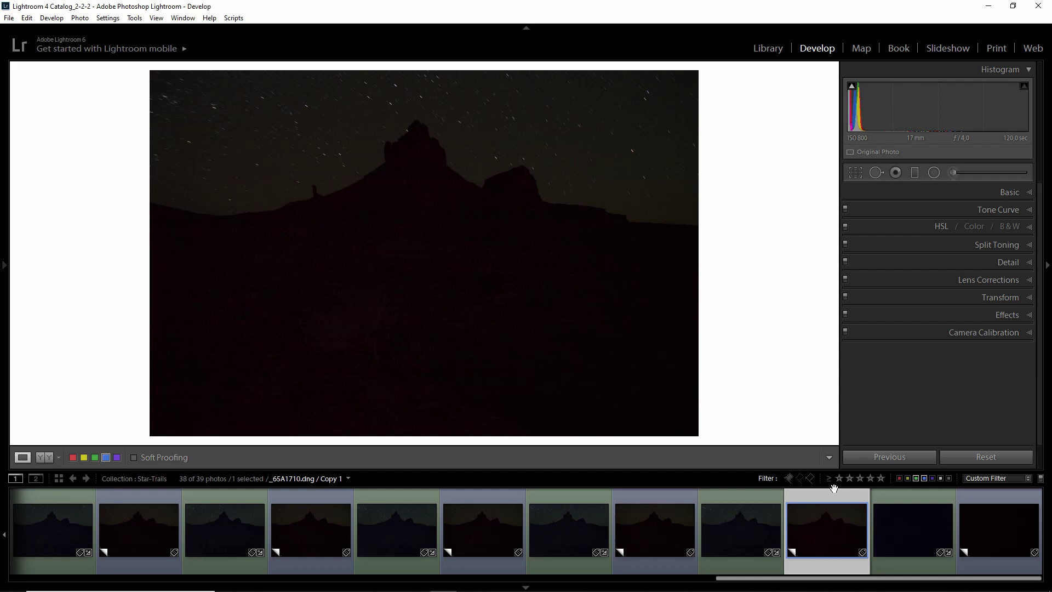
# Check the _65A1711 dark frame's noise at 1:1, fit it back, then reselect _65A1710.
pyautogui.click(972, 494)
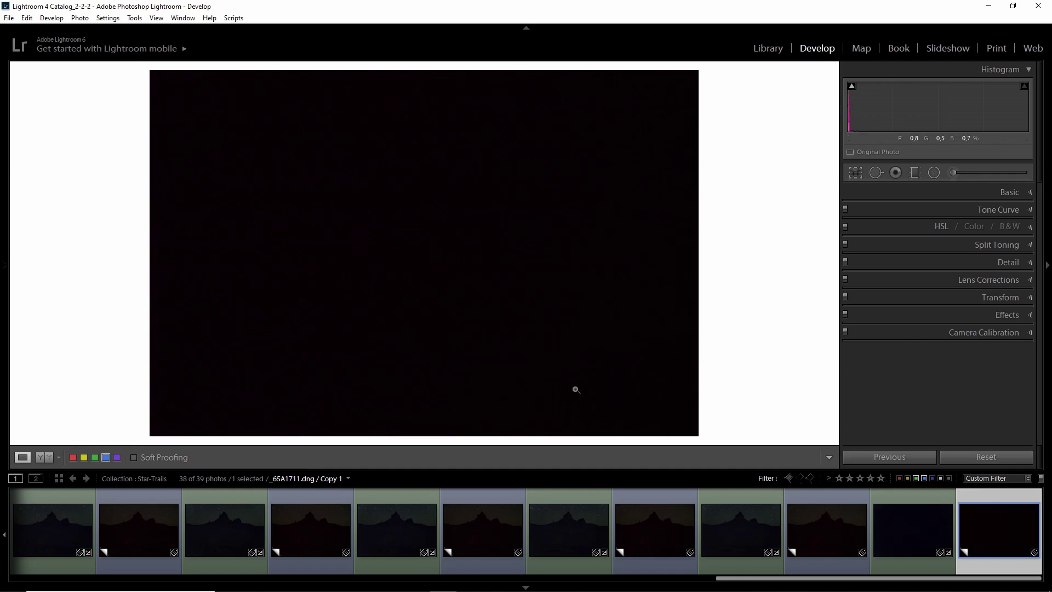
pyautogui.click(426, 158)
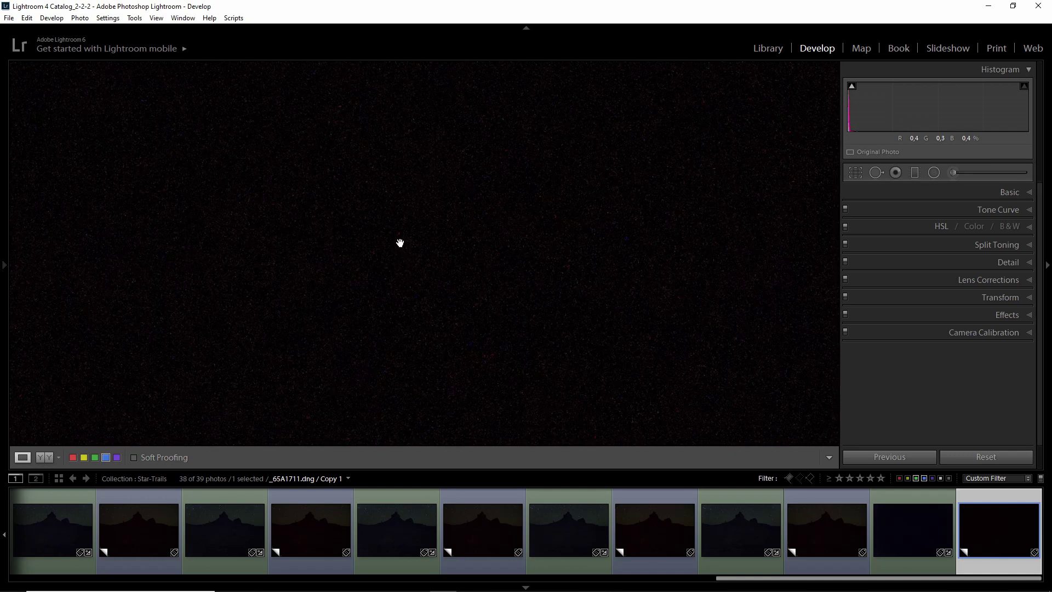
pyautogui.moveTo(326, 252); pyautogui.dragTo(549, 263)
pyautogui.click(444, 291)
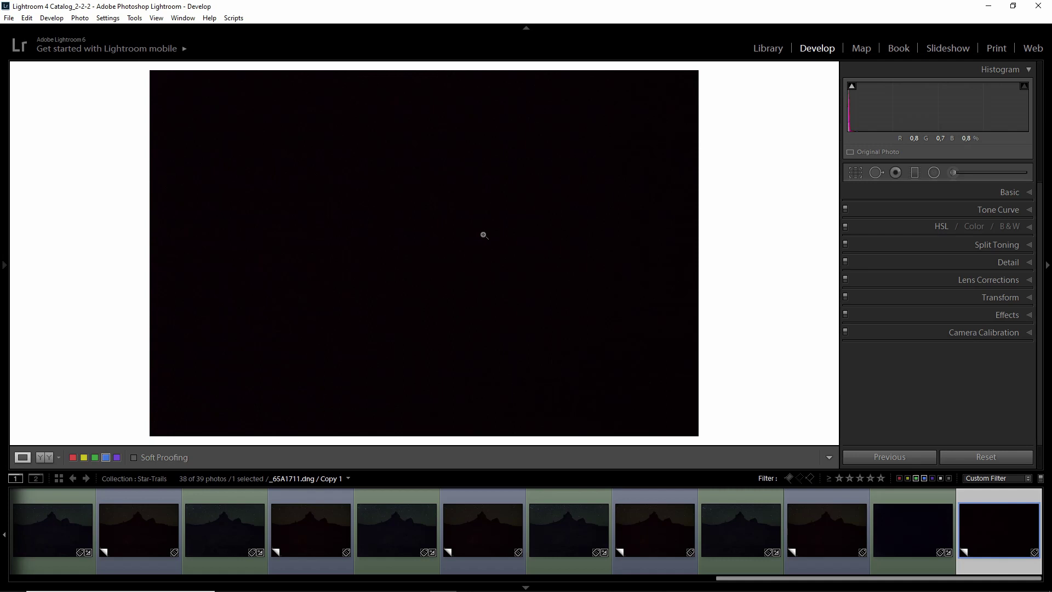
pyautogui.click(811, 503)
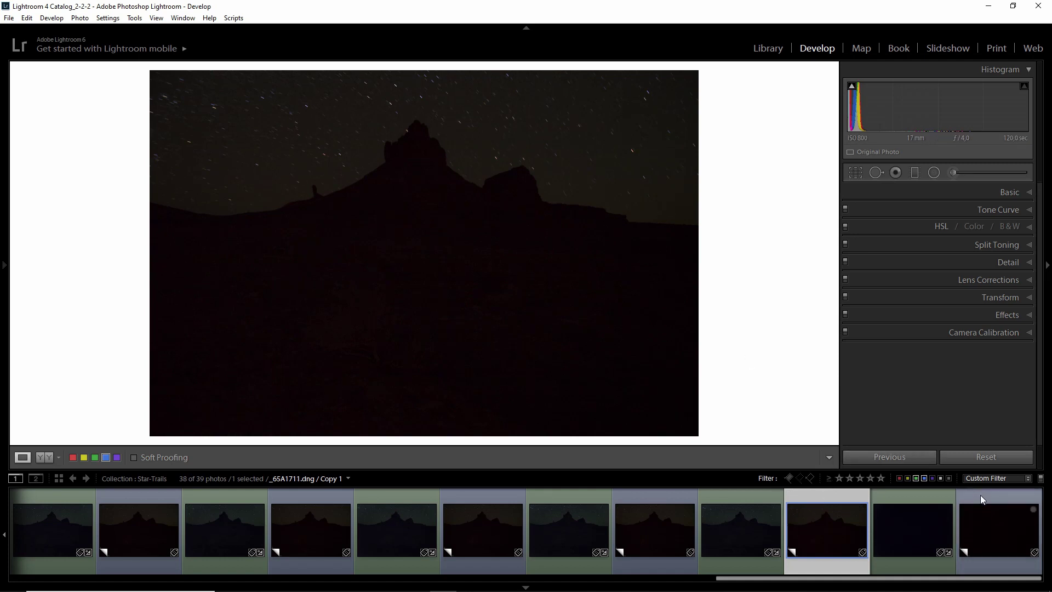
# Review _65A1710's Basic panel settings and add the _65A1711 dark frame to the selection.
pyautogui.click(732, 498)
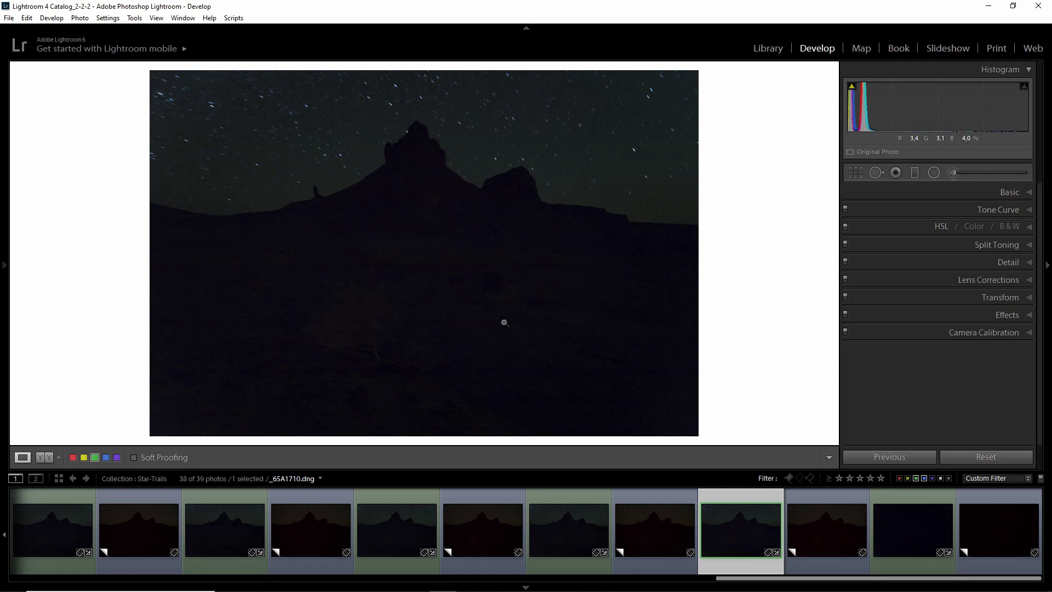
pyautogui.click(1028, 196)
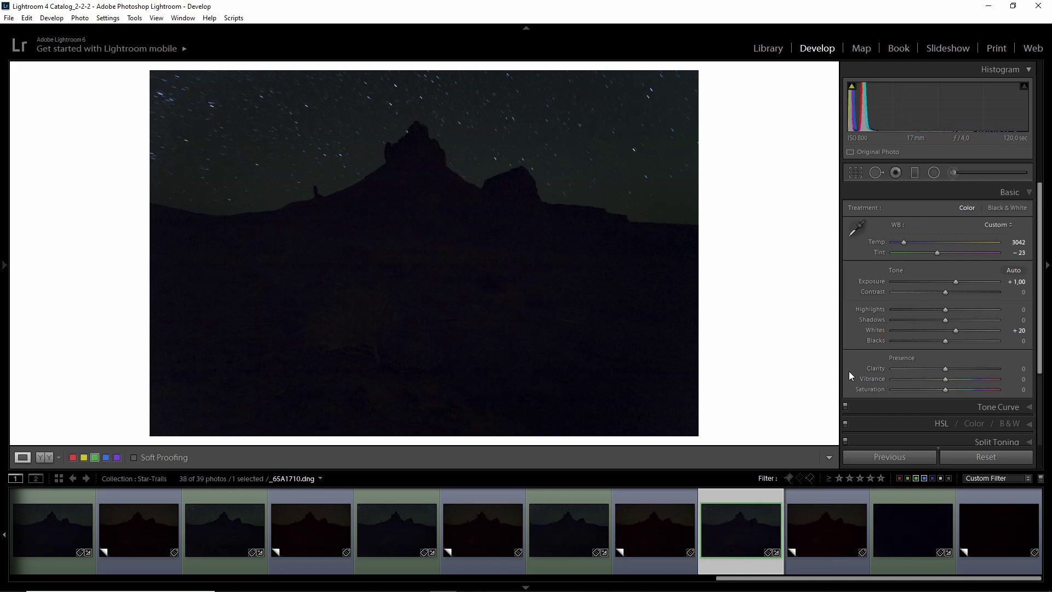
pyautogui.keyDown('ctrl'); pyautogui.click(899, 561); pyautogui.keyUp('ctrl')
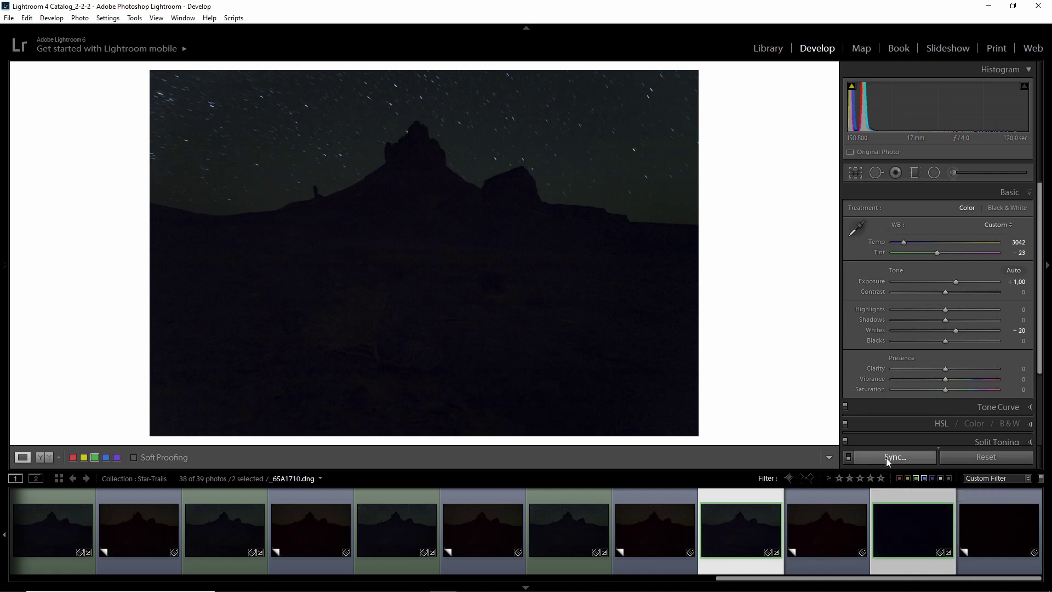
pyautogui.click(896, 500)
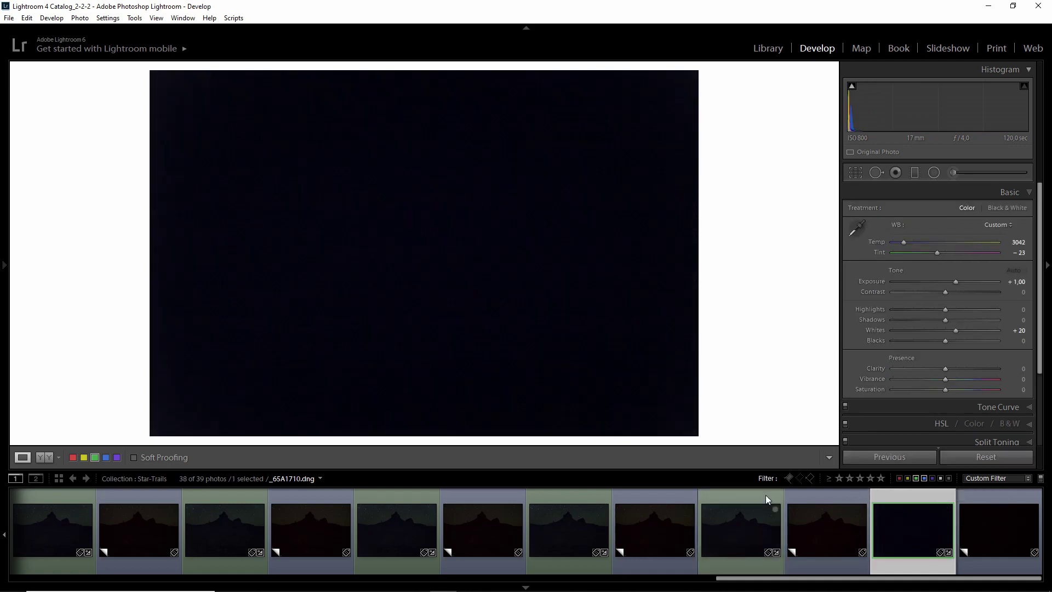
pyautogui.click(750, 498)
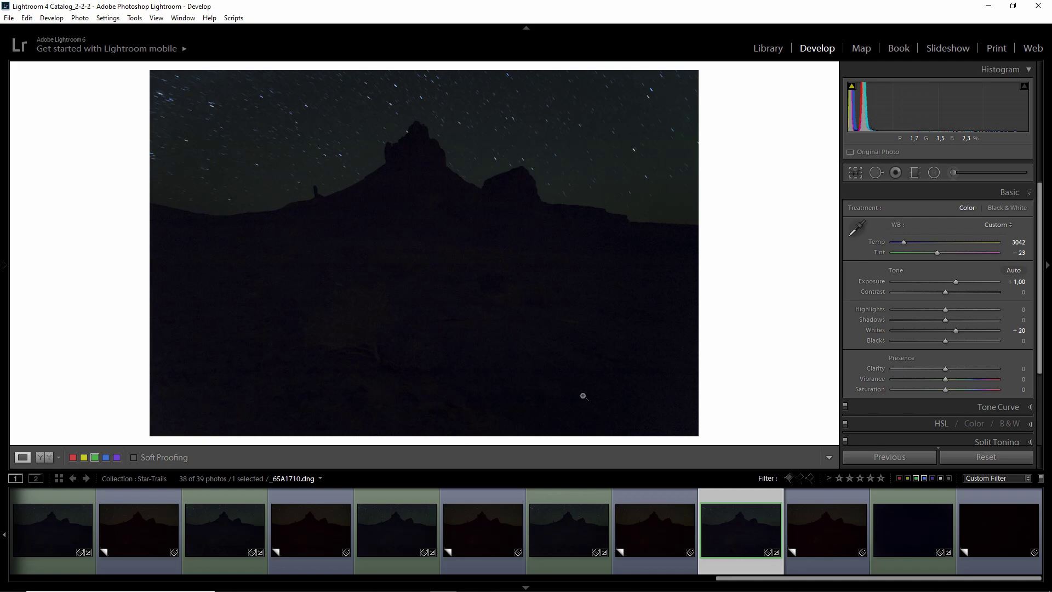
pyautogui.keyDown('ctrl'); pyautogui.click(888, 554); pyautogui.keyUp('ctrl')
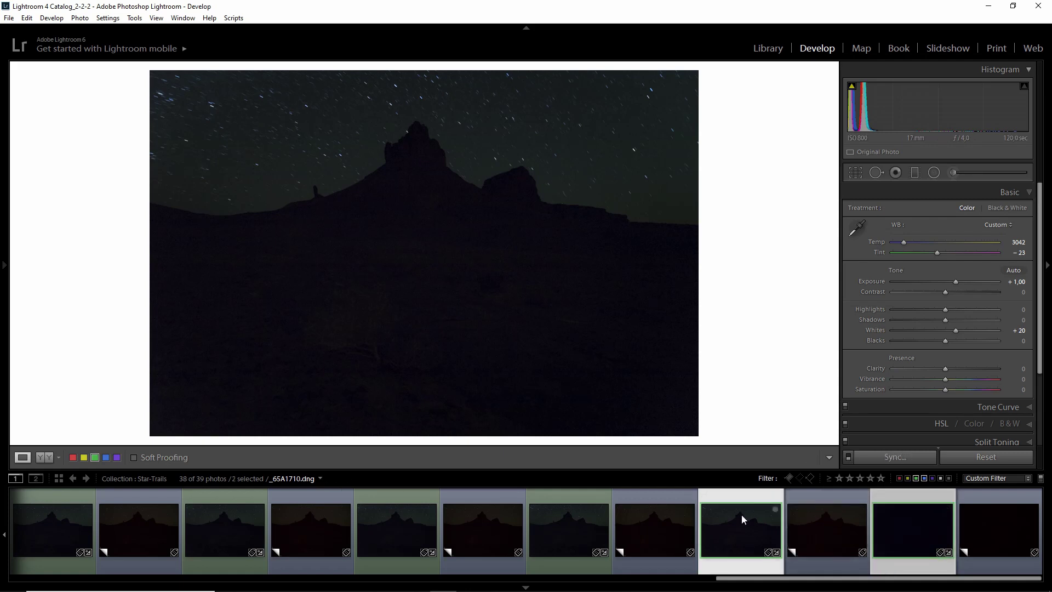
# Export both selected frames as 16-bit TIFFs to open as layers in one Photoshop document.
pyautogui.rightClick(735, 527)
pyautogui.moveTo(767, 474)
pyautogui.hotkey('ctrl', 'shift', 'e')
pyautogui.scroll(-8, 748, 241)
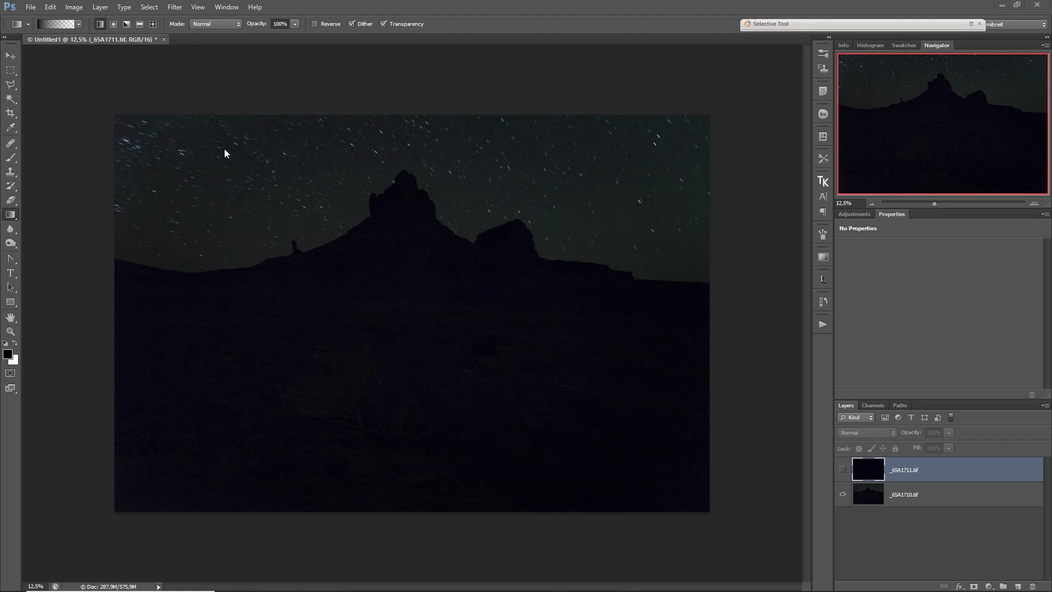
# Hide the _65A1711 dark-frame layer and zoom the star-trail sky to 100%.
pyautogui.click(843, 469)
pyautogui.click(842, 470)
pyautogui.moveTo(244, 206); pyautogui.dragTo(392, 223)
pyautogui.moveTo(521, 253); pyautogui.dragTo(470, 305)
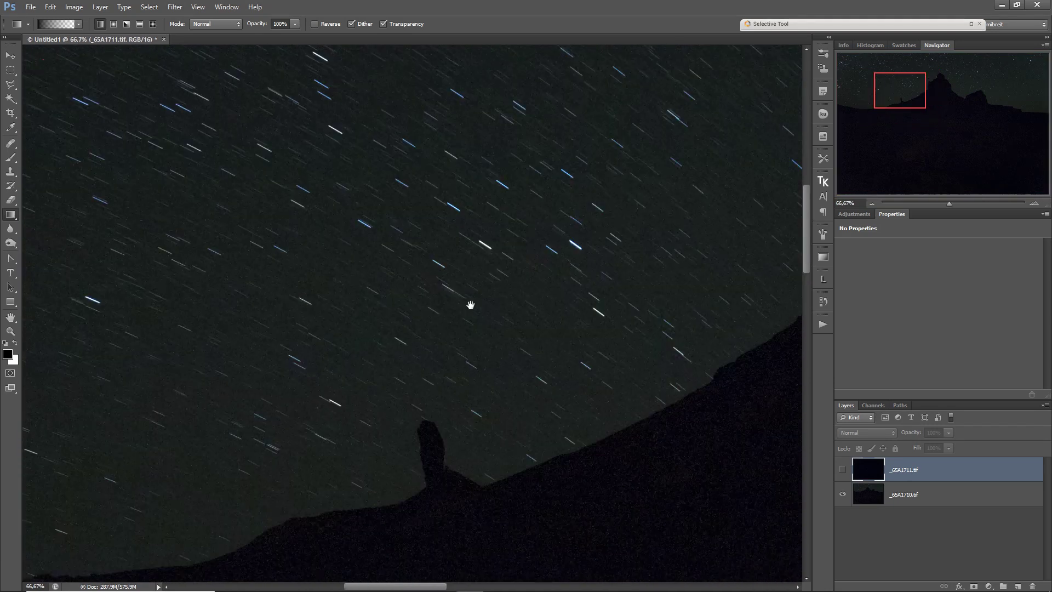
pyautogui.keyDown('ctrl'); pyautogui.click(386, 368); pyautogui.keyUp('ctrl')
pyautogui.moveTo(310, 418); pyautogui.dragTo(615, 349)
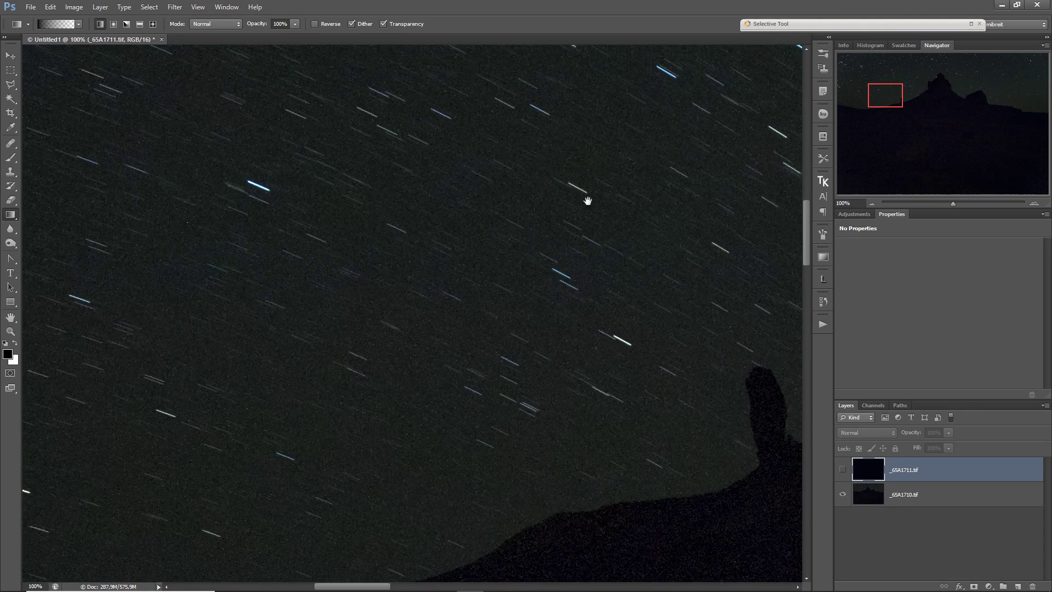
pyautogui.moveTo(587, 199); pyautogui.dragTo(443, 370)
# Pan across the rock ridge, lone spire, rock face, peak and sky to inspect noise.
pyautogui.moveTo(344, 418); pyautogui.dragTo(437, 152)
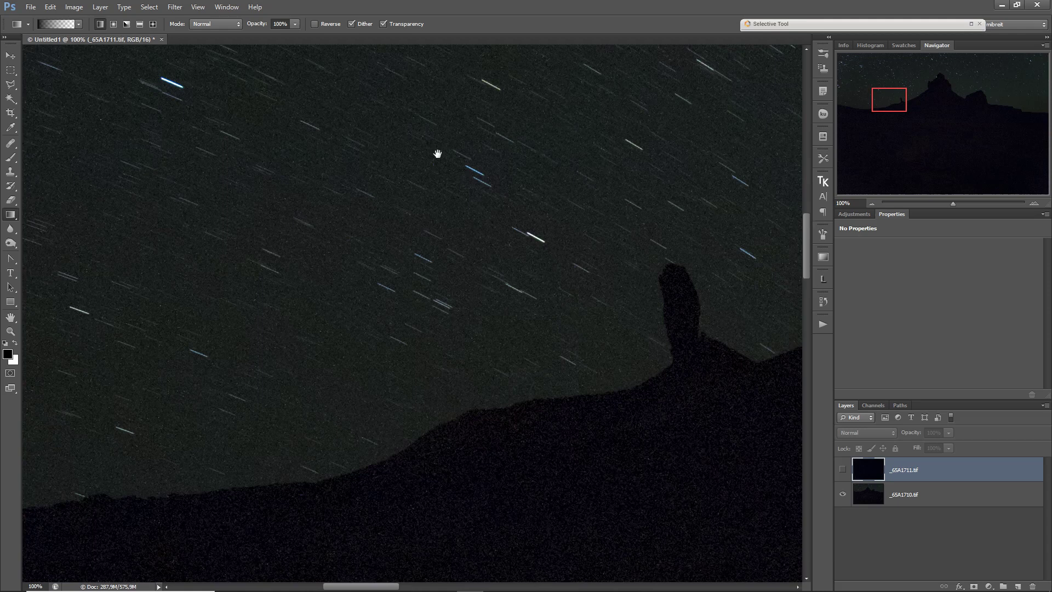
pyautogui.moveTo(327, 389); pyautogui.dragTo(364, 312)
pyautogui.moveTo(411, 448); pyautogui.dragTo(421, 377)
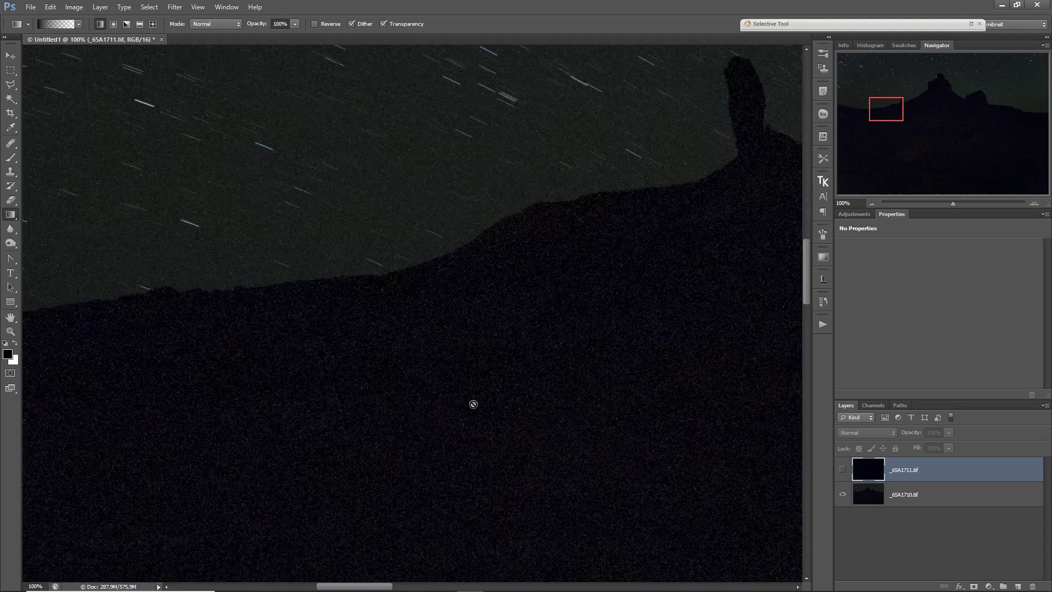
pyautogui.moveTo(606, 411); pyautogui.dragTo(324, 413)
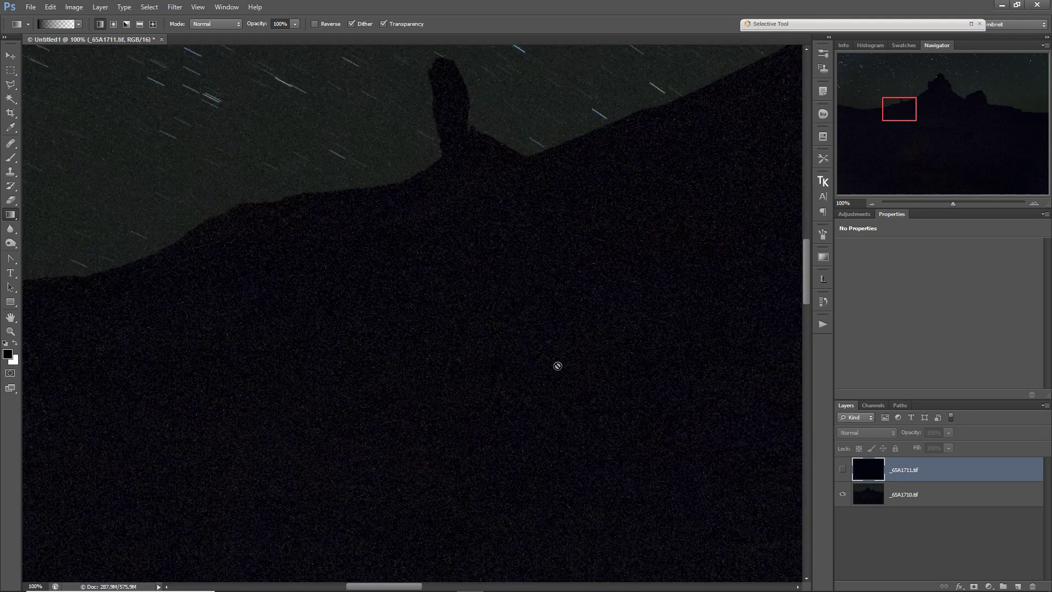
pyautogui.moveTo(411, 286); pyautogui.dragTo(288, 447)
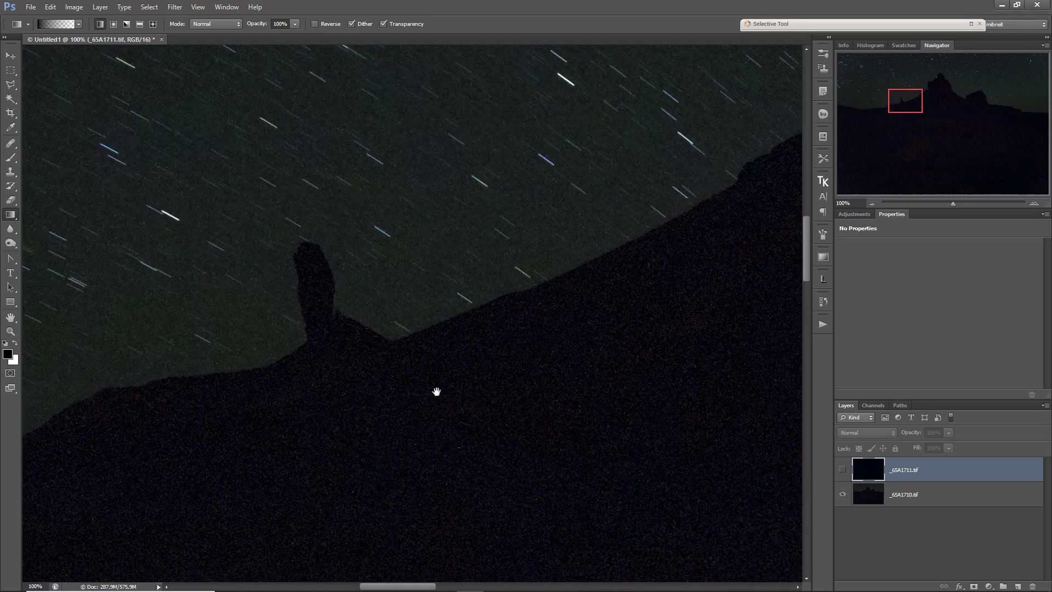
pyautogui.moveTo(437, 392); pyautogui.dragTo(201, 518)
pyautogui.moveTo(378, 373); pyautogui.dragTo(326, 383)
pyautogui.moveTo(461, 322); pyautogui.dragTo(385, 426)
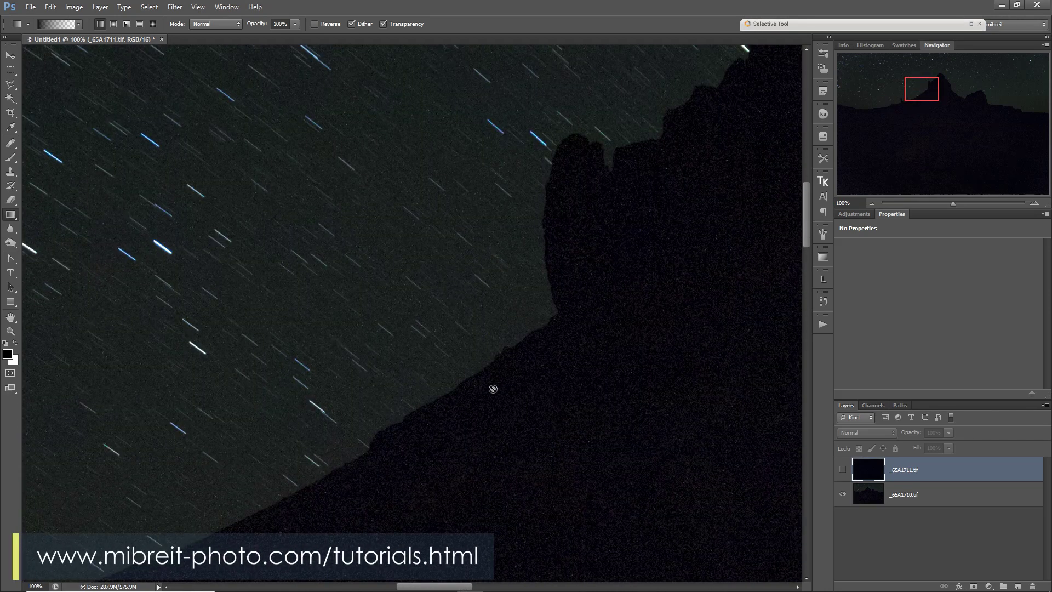
pyautogui.moveTo(583, 265); pyautogui.dragTo(308, 462)
pyautogui.moveTo(614, 470); pyautogui.dragTo(264, 447)
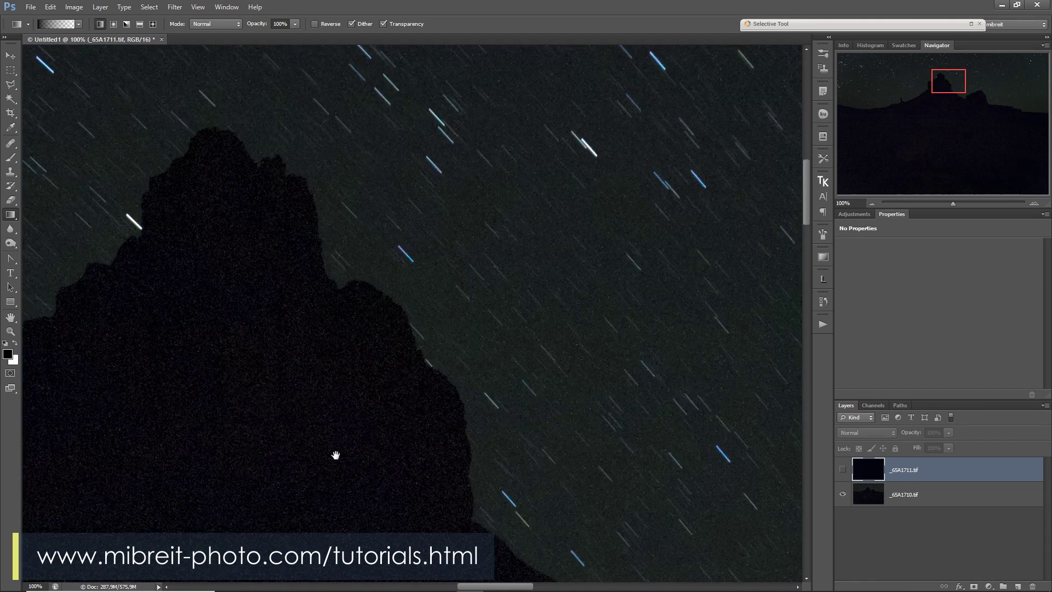
pyautogui.moveTo(556, 486); pyautogui.dragTo(359, 350)
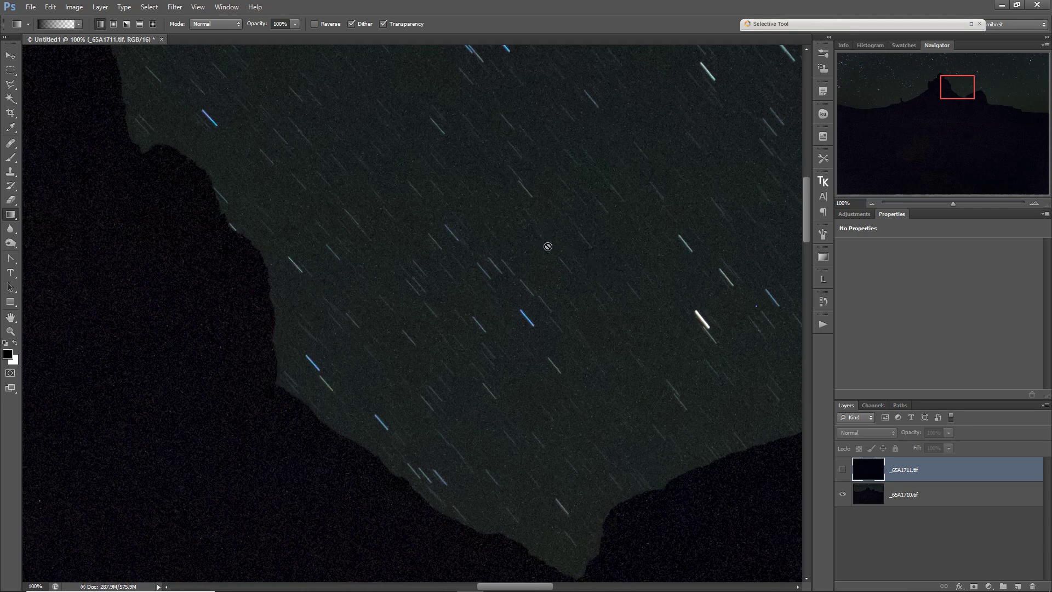
pyautogui.moveTo(721, 377); pyautogui.dragTo(595, 374)
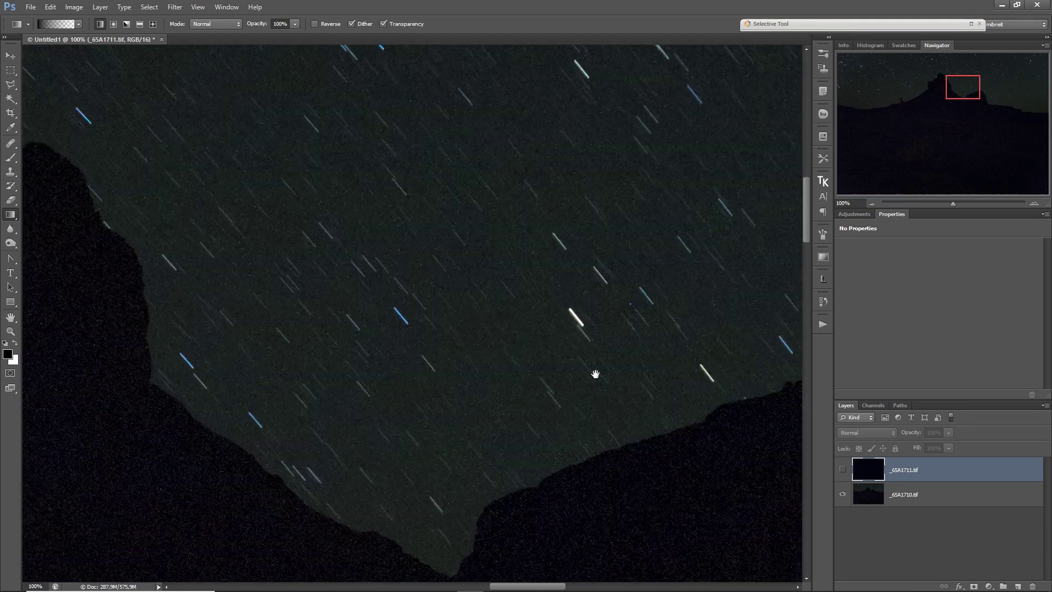
# Show the _65A1711 dark-frame layer and set its blend mode to Subtract.
pyautogui.click(843, 470)
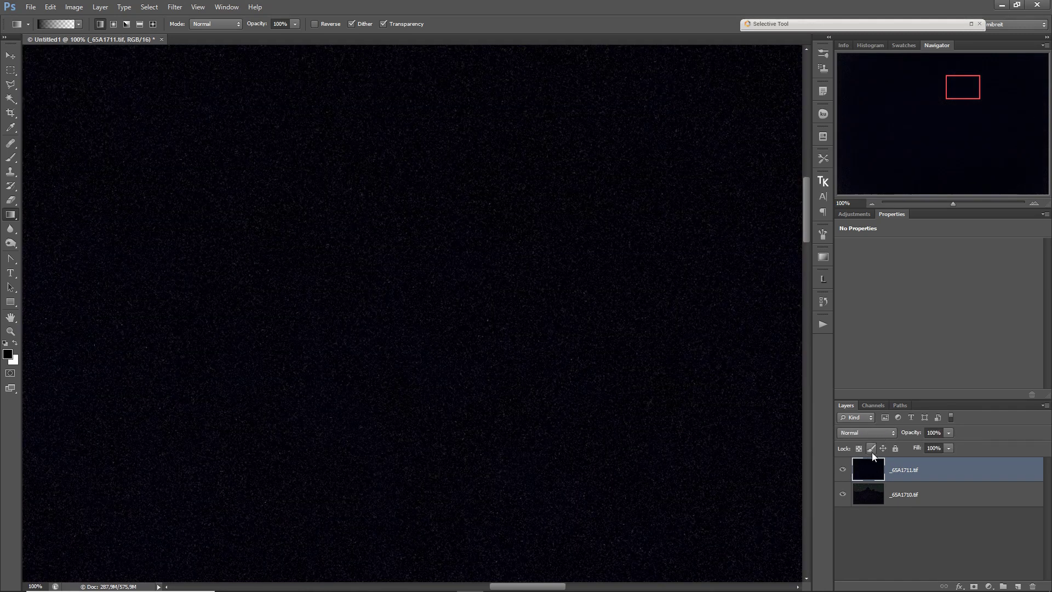
pyautogui.click(883, 432)
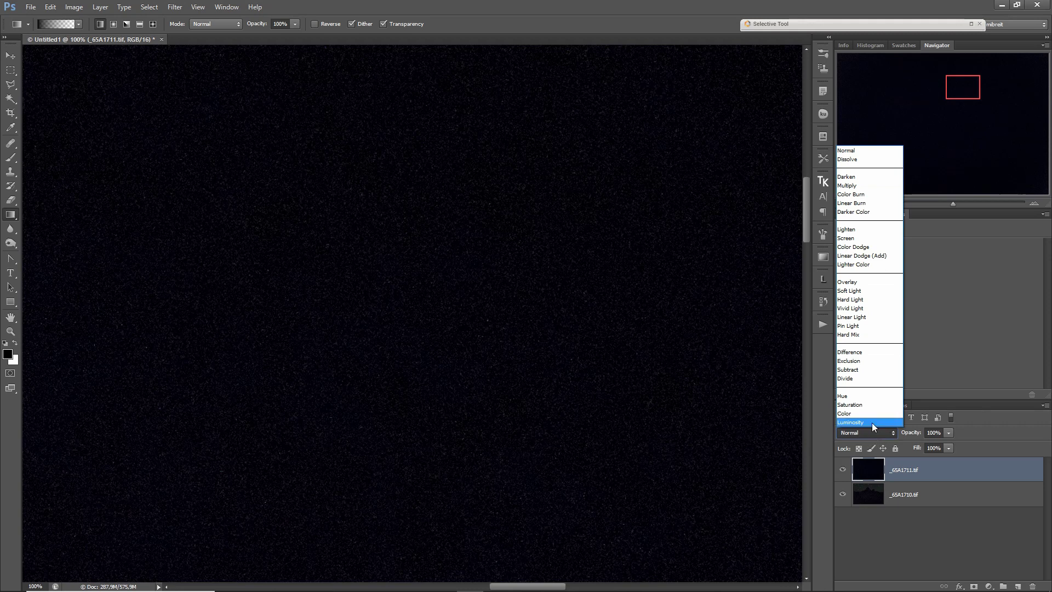
pyautogui.click(856, 371)
# Toggle the subtracted dark frame on and off to compare noise around the rock peak and face.
pyautogui.moveTo(442, 358); pyautogui.dragTo(734, 464)
pyautogui.click(842, 469)
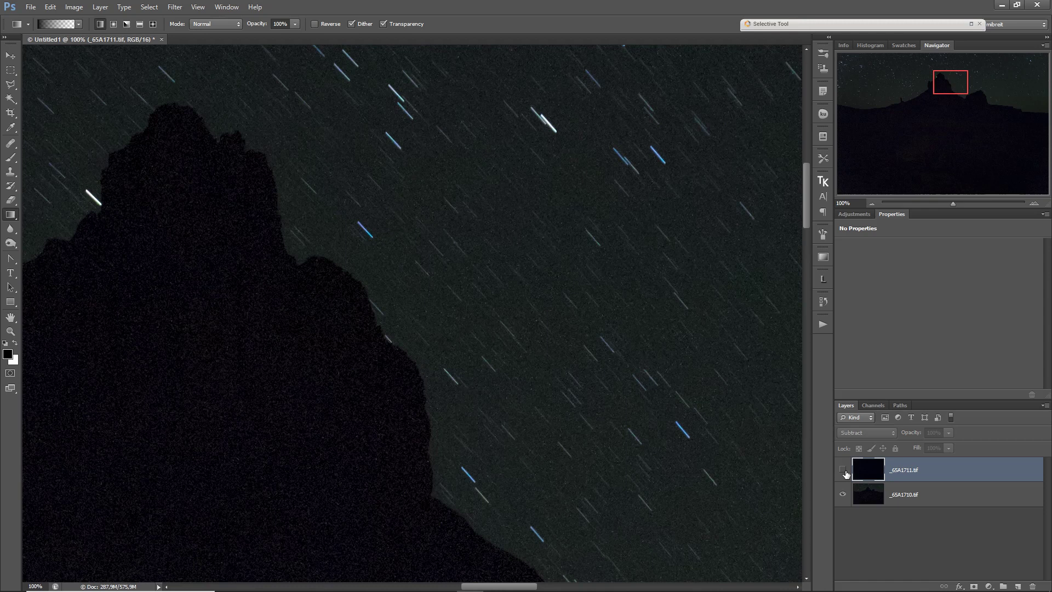
pyautogui.click(843, 469)
pyautogui.moveTo(669, 378); pyautogui.dragTo(634, 467)
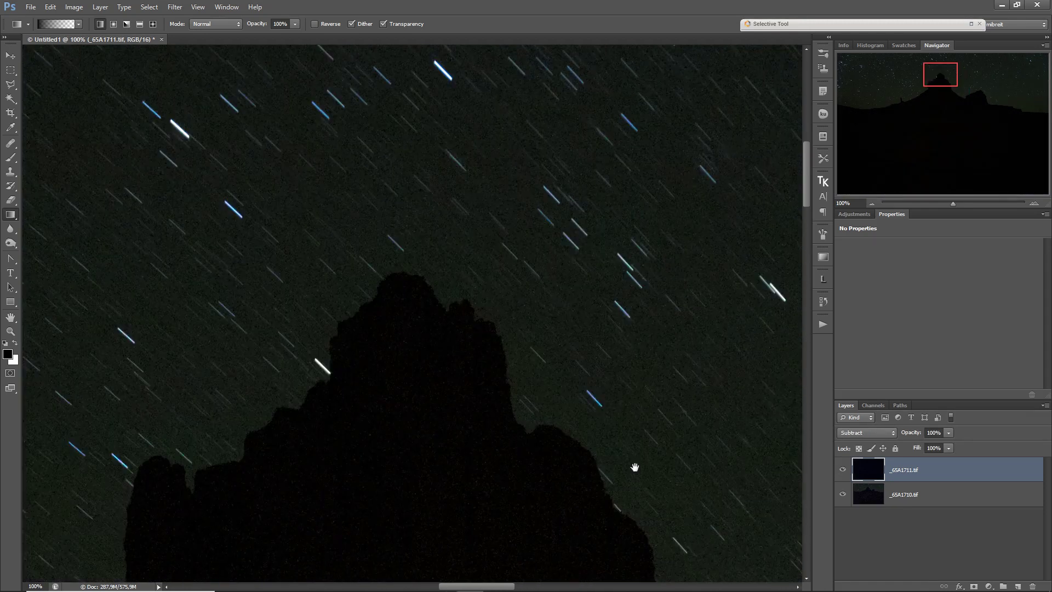
pyautogui.moveTo(410, 443); pyautogui.dragTo(734, 433)
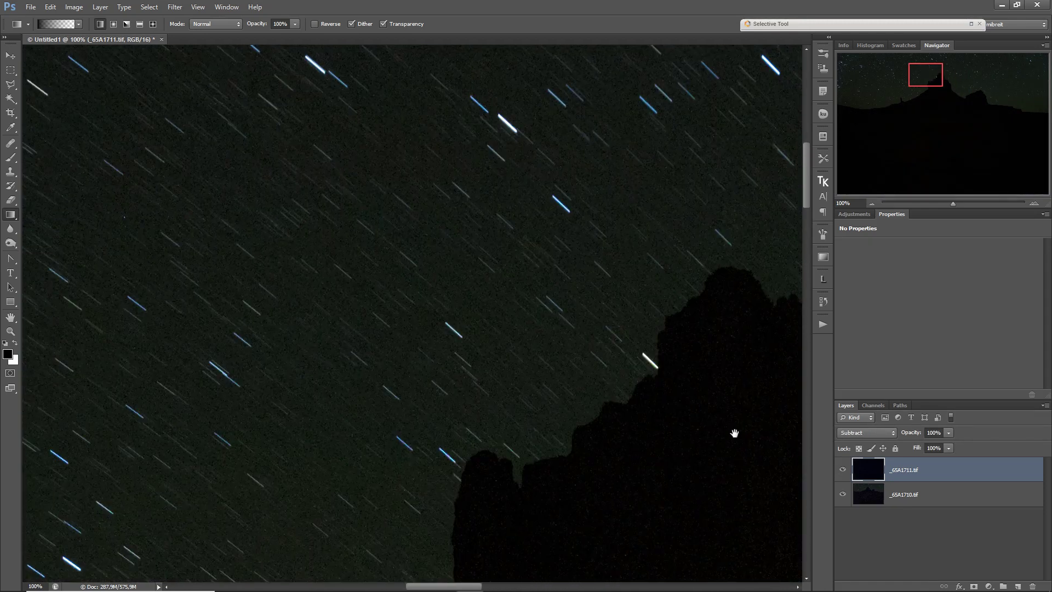
pyautogui.click(842, 470)
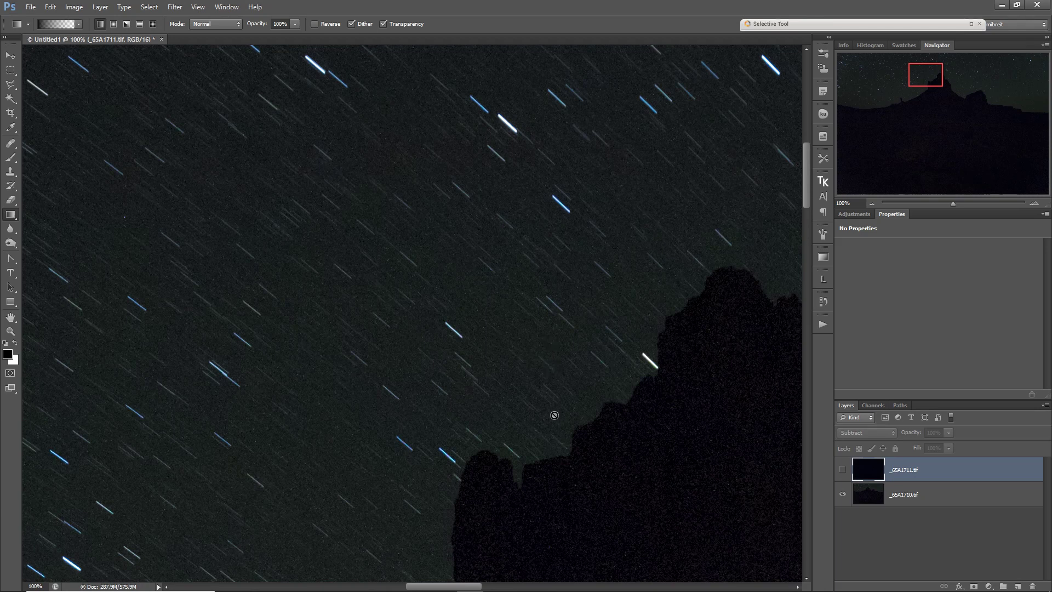
pyautogui.click(842, 470)
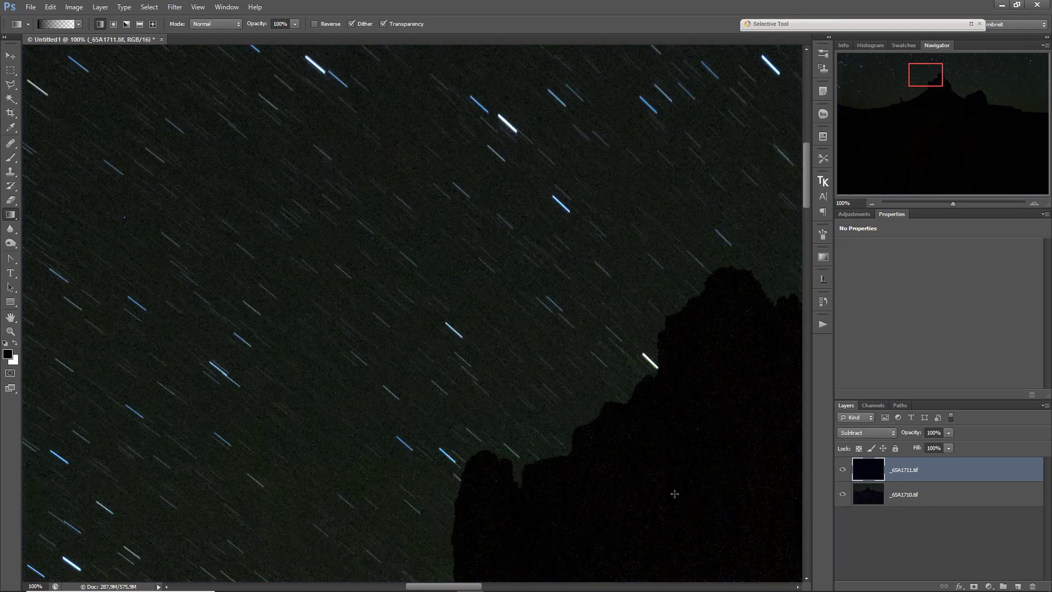
pyautogui.moveTo(594, 498); pyautogui.dragTo(535, 396)
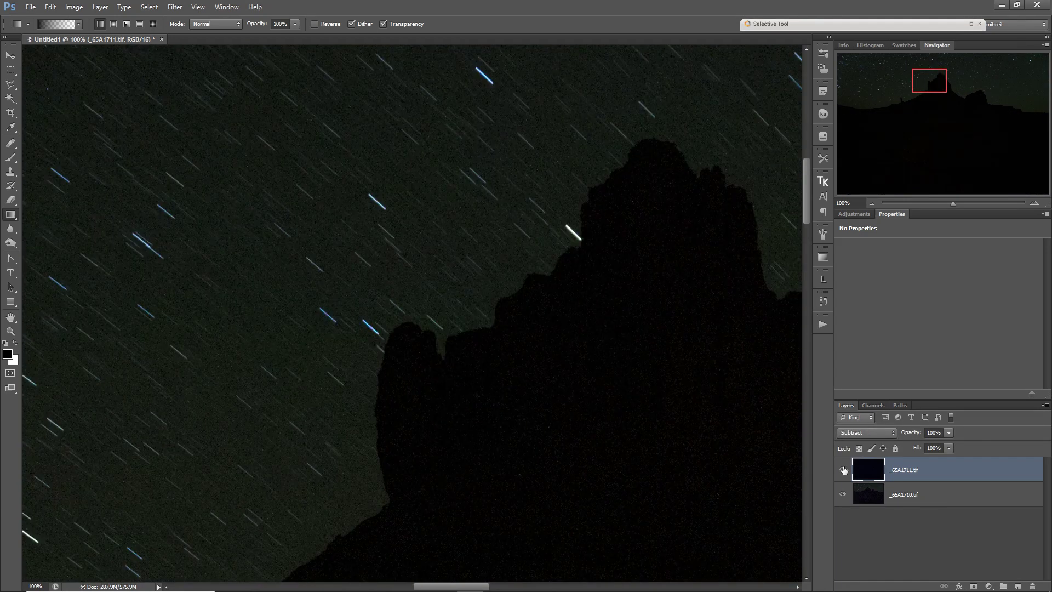
pyautogui.click(843, 469)
pyautogui.click(844, 470)
pyautogui.click(844, 470)
pyautogui.click(843, 469)
pyautogui.click(844, 469)
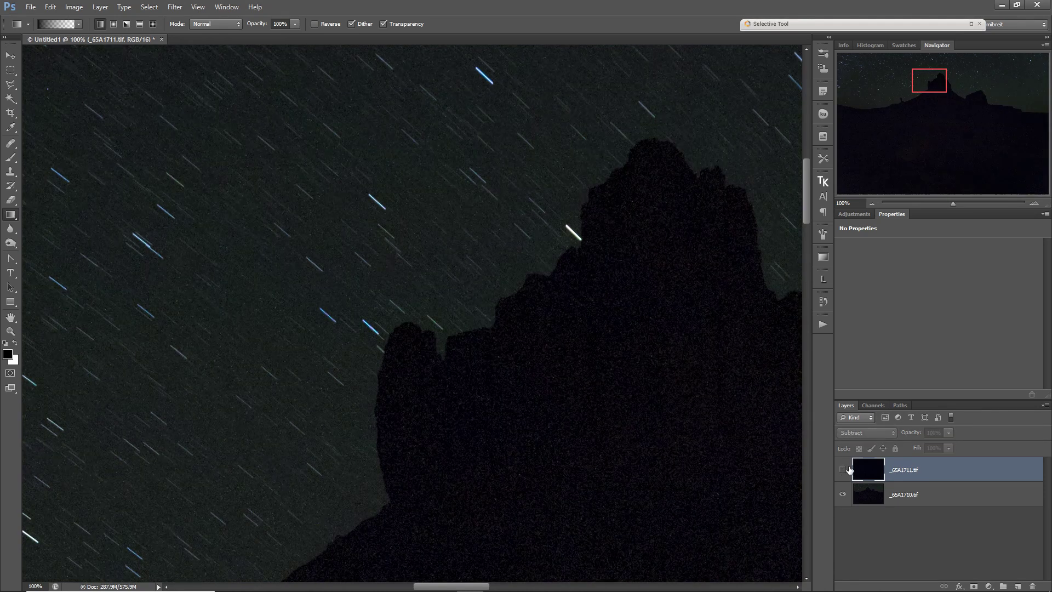
pyautogui.click(843, 469)
# Compare the sky with and without the dark frame near the spire, low ridge and left edge.
pyautogui.moveTo(334, 460); pyautogui.dragTo(697, 385)
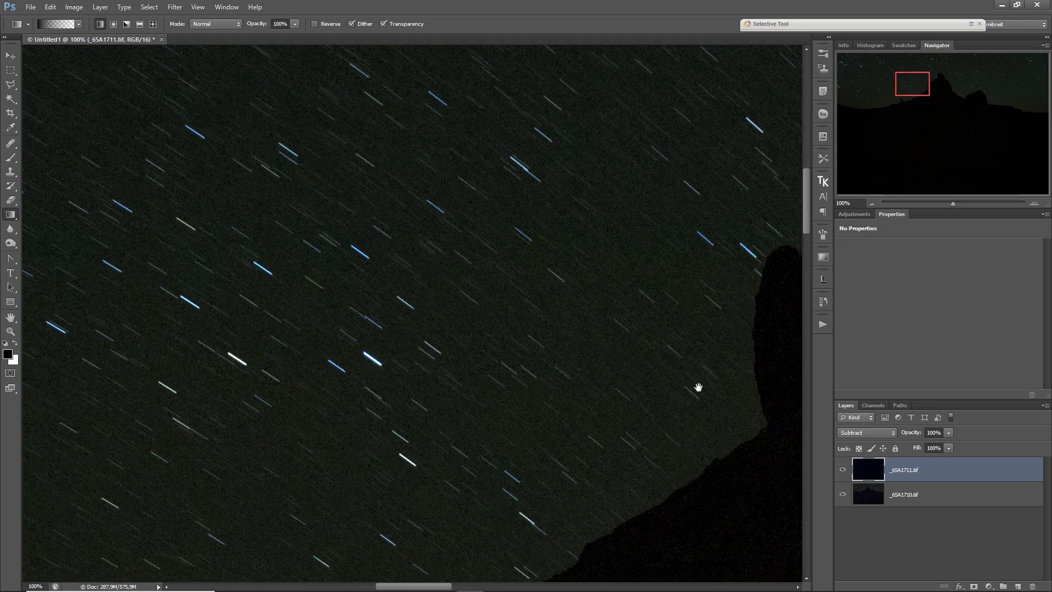
pyautogui.moveTo(473, 435); pyautogui.dragTo(776, 299)
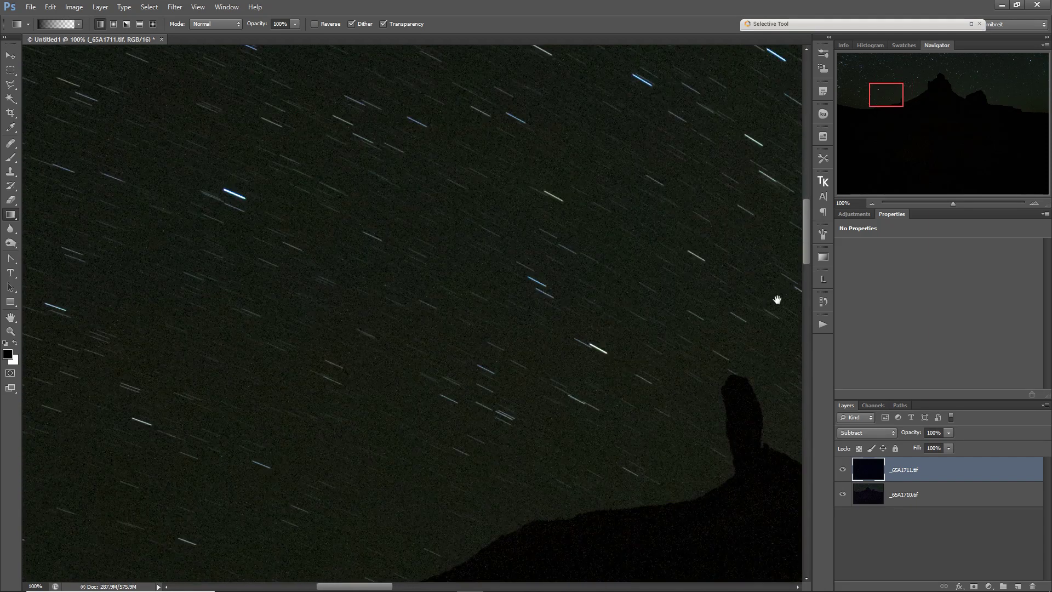
pyautogui.click(843, 470)
pyautogui.click(843, 469)
pyautogui.click(843, 470)
pyautogui.moveTo(589, 514); pyautogui.dragTo(743, 367)
pyautogui.click(843, 469)
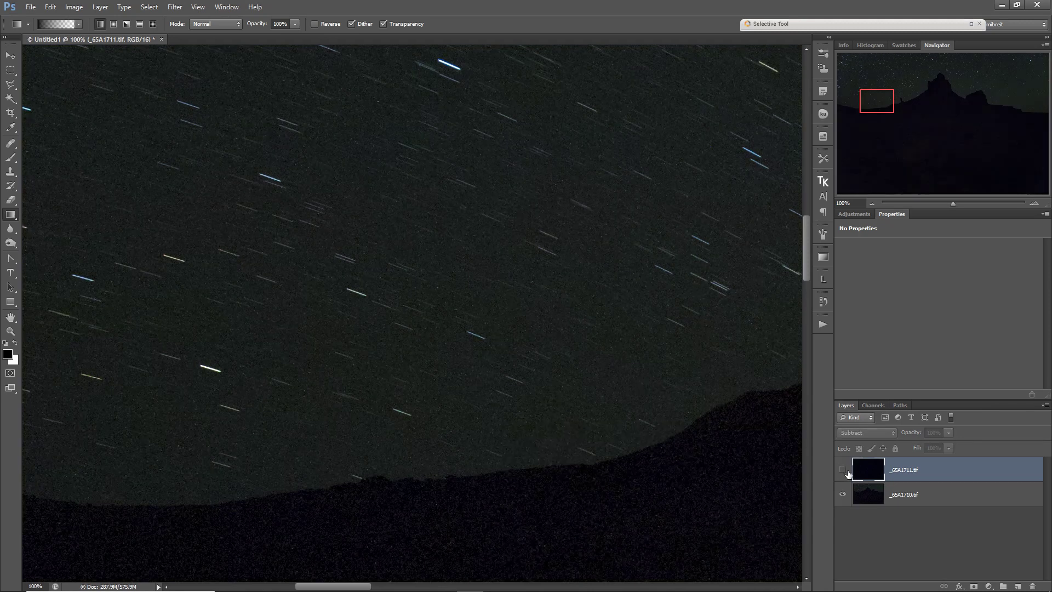
pyautogui.click(844, 470)
pyautogui.moveTo(360, 409); pyautogui.dragTo(704, 425)
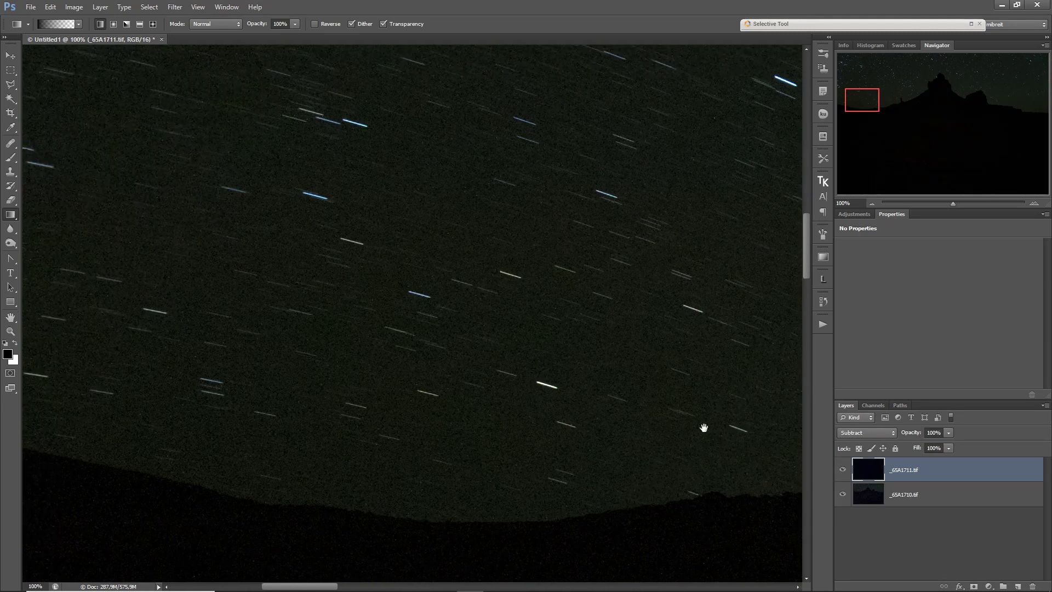
pyautogui.click(843, 469)
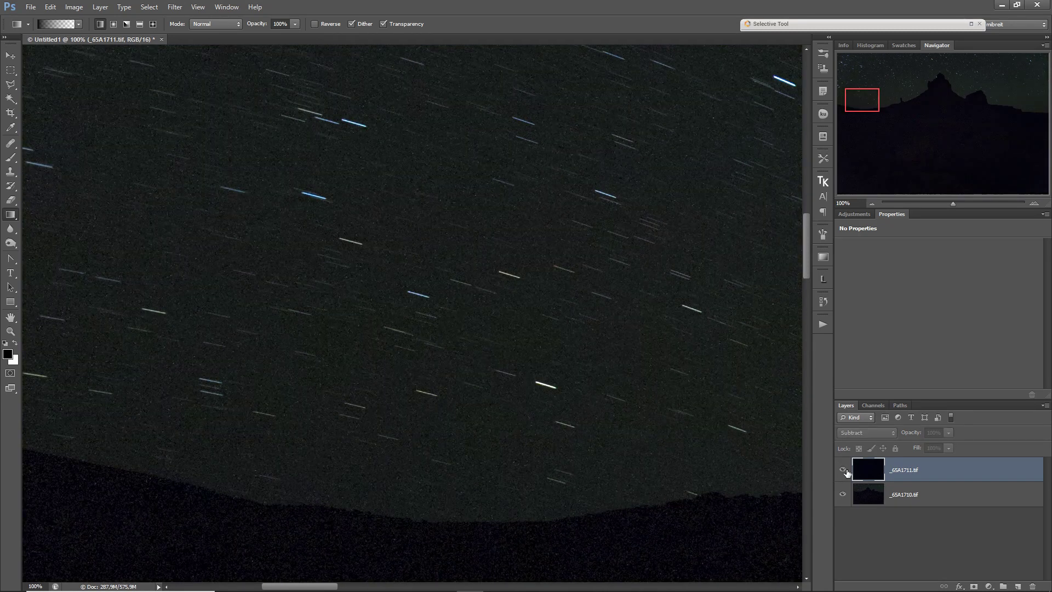
pyautogui.click(844, 470)
pyautogui.moveTo(411, 383); pyautogui.dragTo(803, 462)
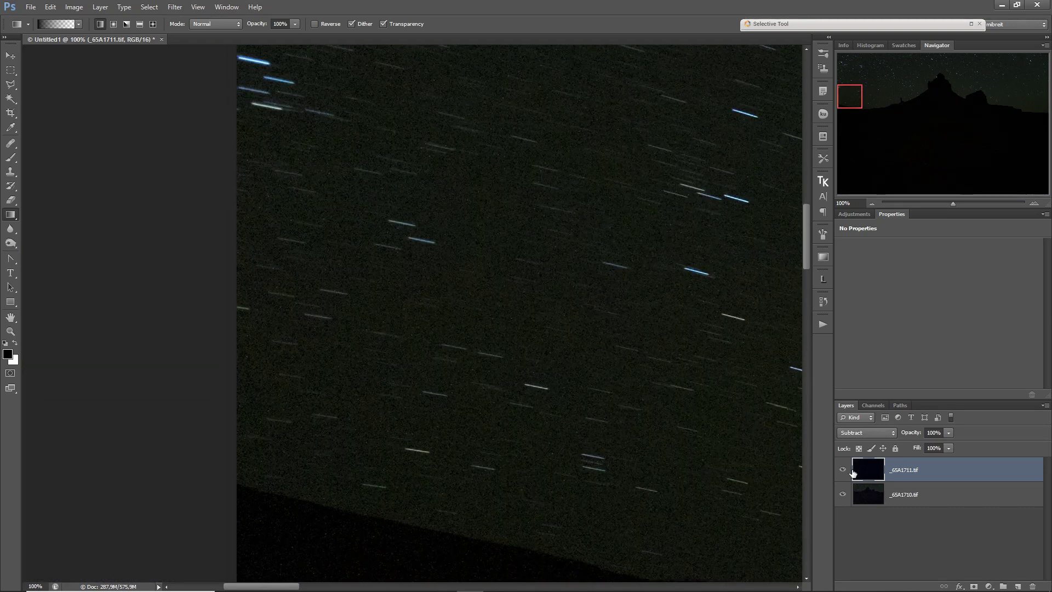
pyautogui.click(843, 469)
pyautogui.click(843, 469)
# Zoom out until the whole image is visible.
pyautogui.keyDown('alt'); pyautogui.click(376, 345); pyautogui.keyUp('alt')
pyautogui.keyDown('alt'); pyautogui.click(576, 297); pyautogui.keyUp('alt')
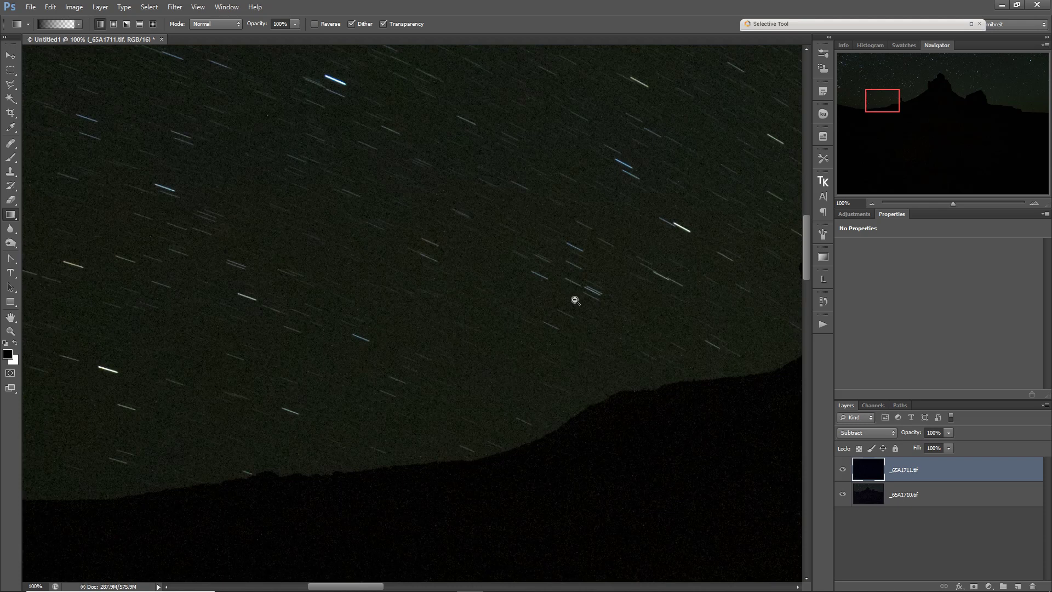
pyautogui.keyDown('alt'); pyautogui.click(572, 301); pyautogui.keyUp('alt')
pyautogui.keyDown('alt'); pyautogui.click(572, 299); pyautogui.keyUp('alt')
pyautogui.keyDown('alt'); pyautogui.click(575, 302); pyautogui.keyUp('alt')
pyautogui.keyDown('alt'); pyautogui.click(575, 307); pyautogui.keyUp('alt')
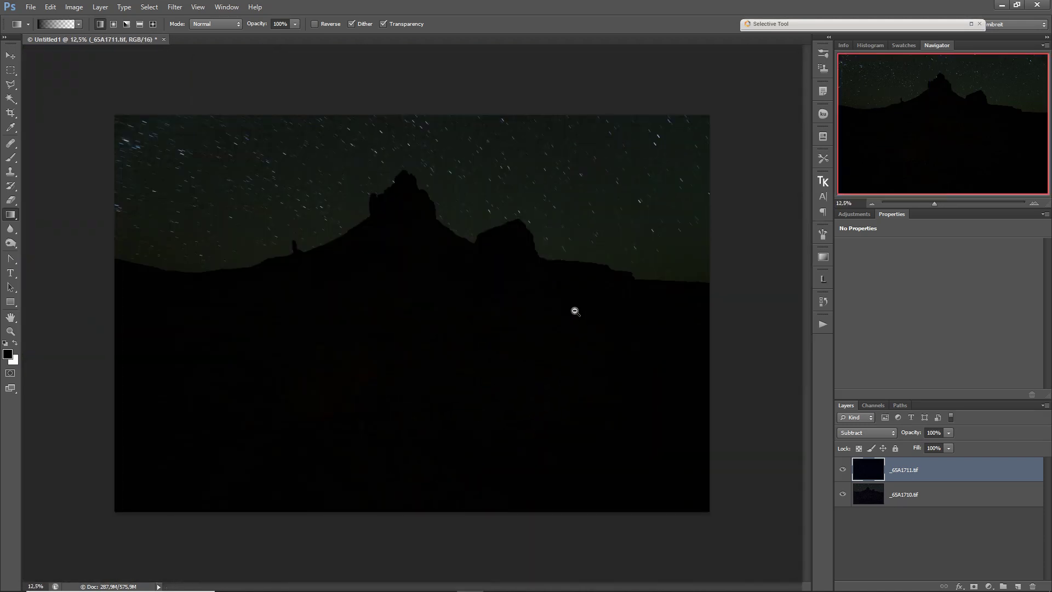